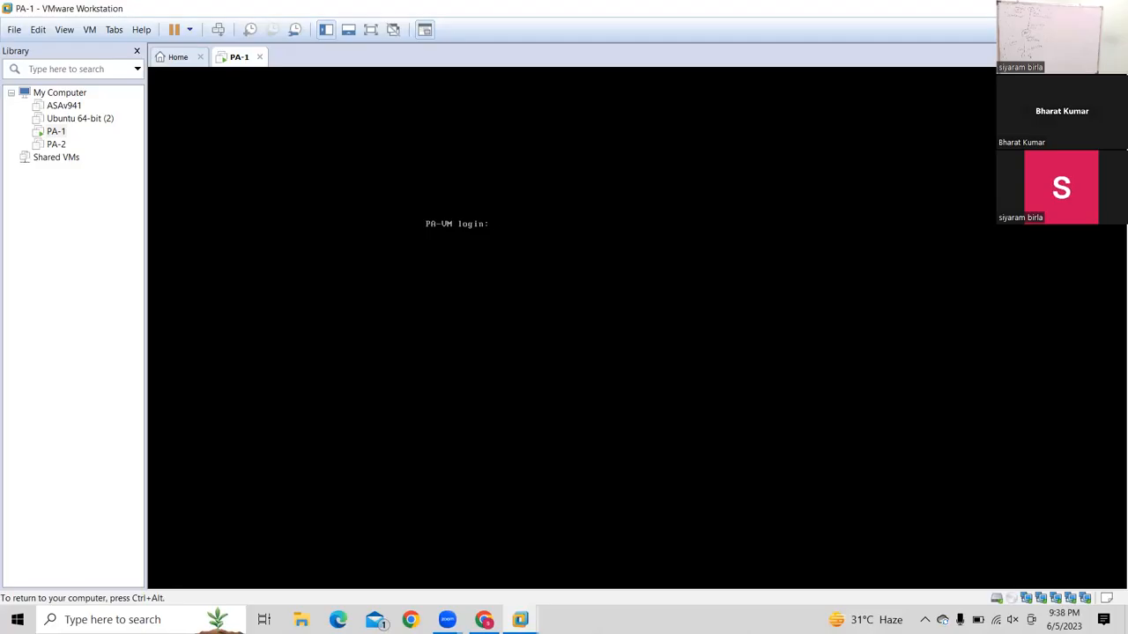
Log in to the PA-1 firewall console as admin, retrying after the first 'Login incorrect'
type("admin")
key("Return")
key("Return")
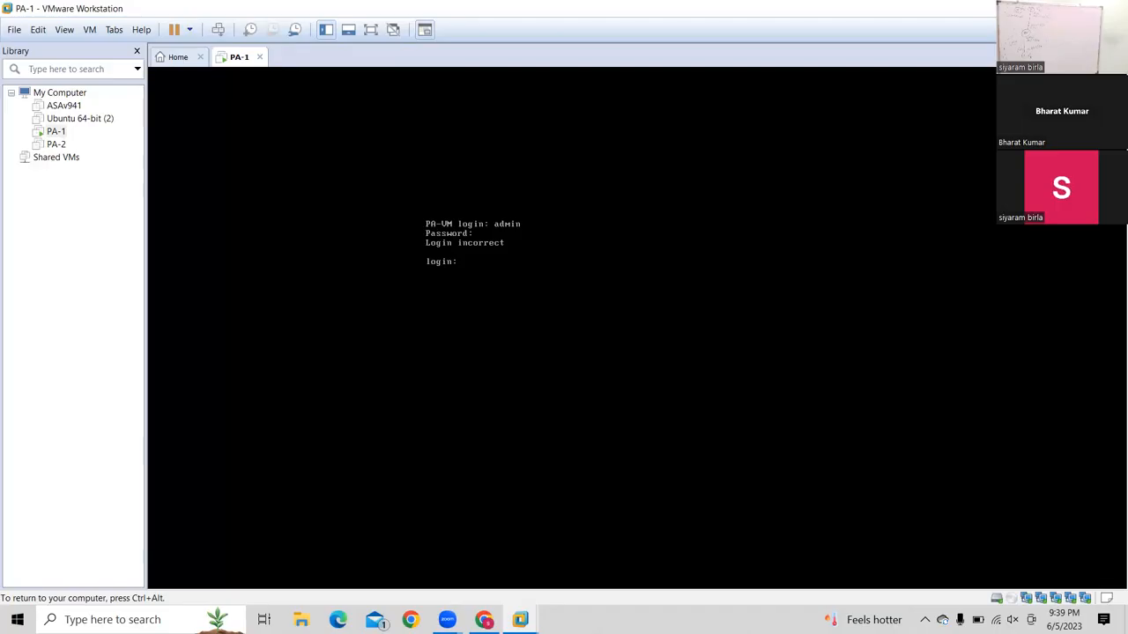
type("dmin")
key("Return")
key("Return")
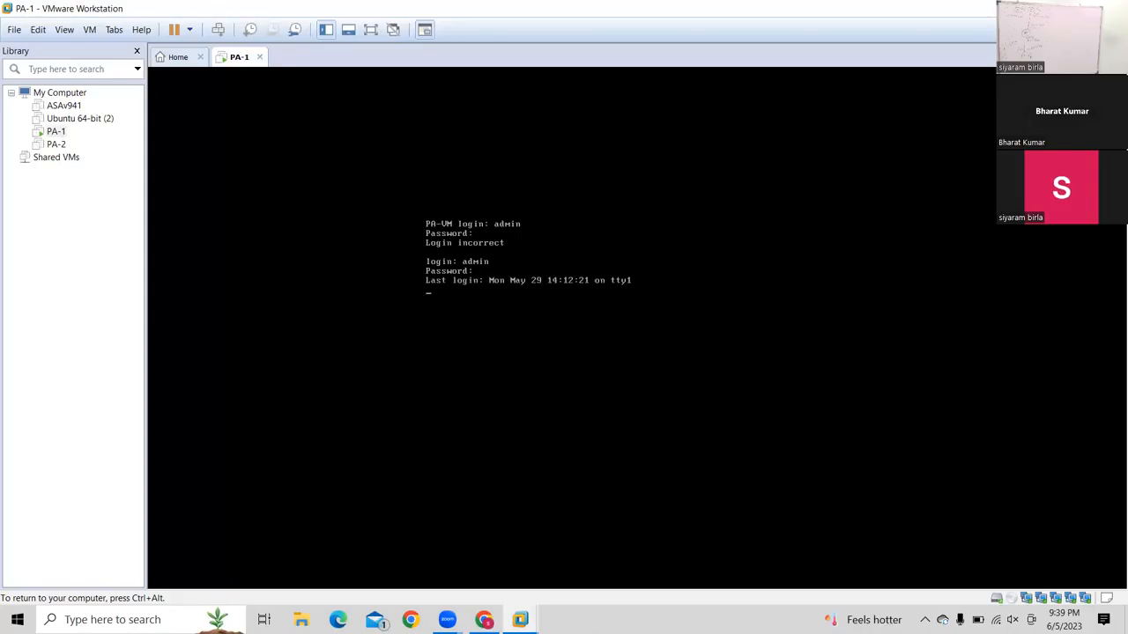
key("Return")
key("Return")
key("Return")
In configure mode, set management IP 192.168.32.2, netmask 255.255.255.0, default gateway 192.168.32.1
type("configure t")
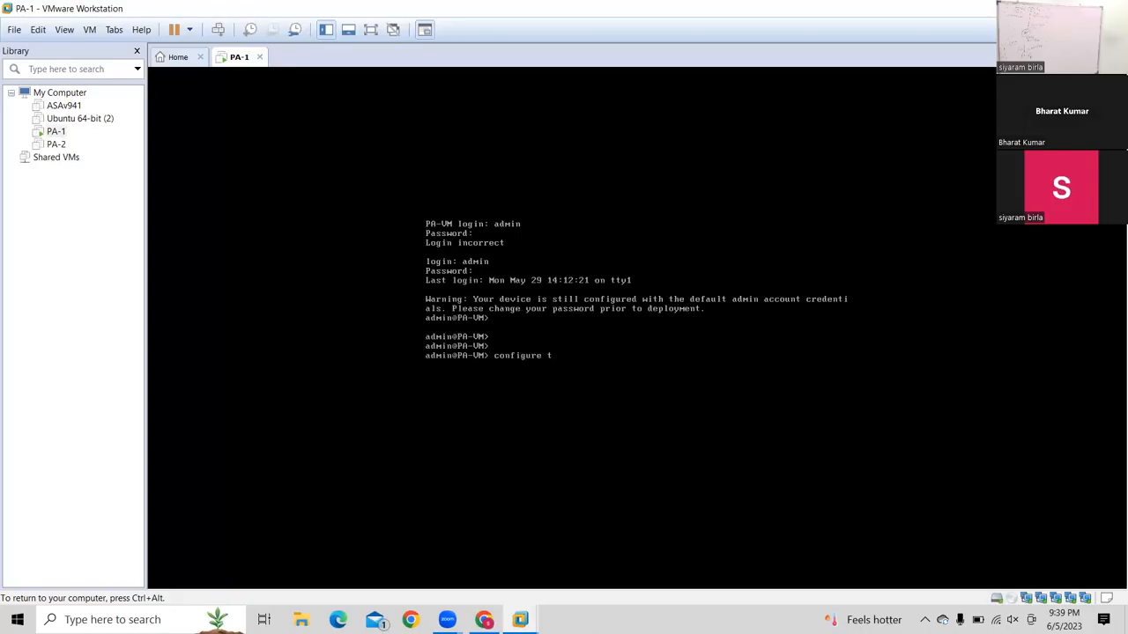
key("Return")
type("set")
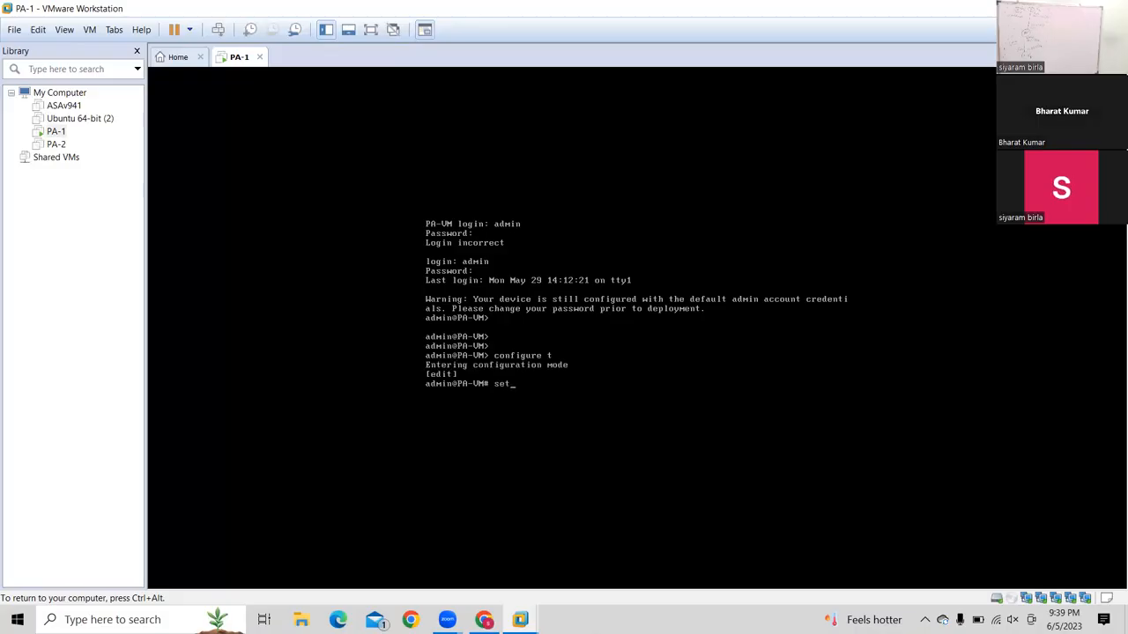
type(" deviceconfig system ip-address 192.168.")
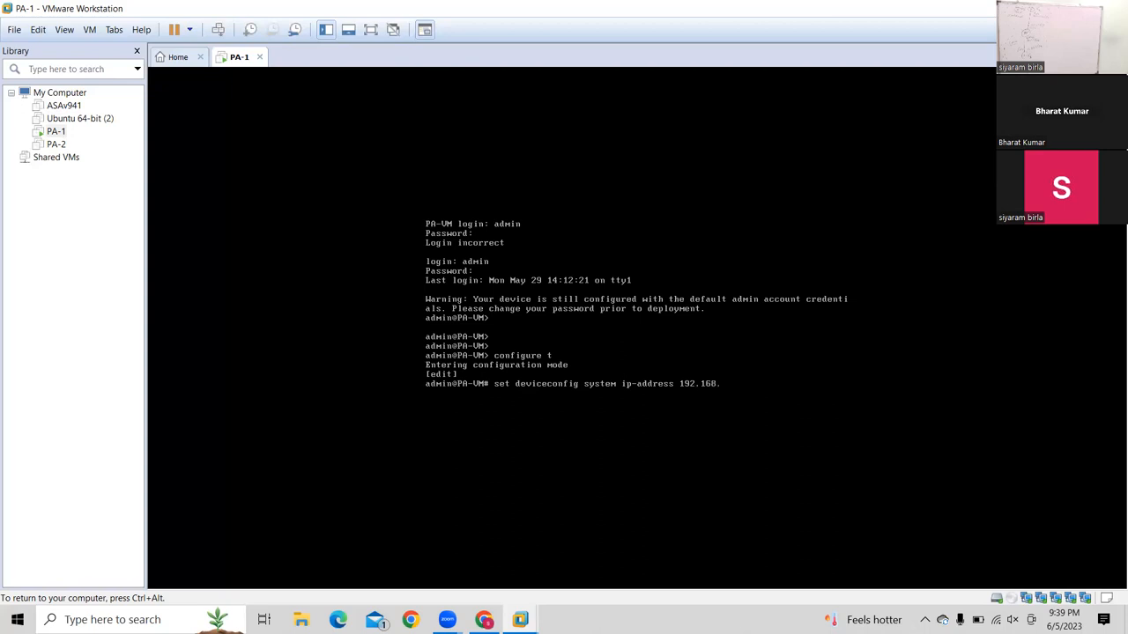
type("32.2 netmask 255.255.255.0 default-gateway 192.168.32.1")
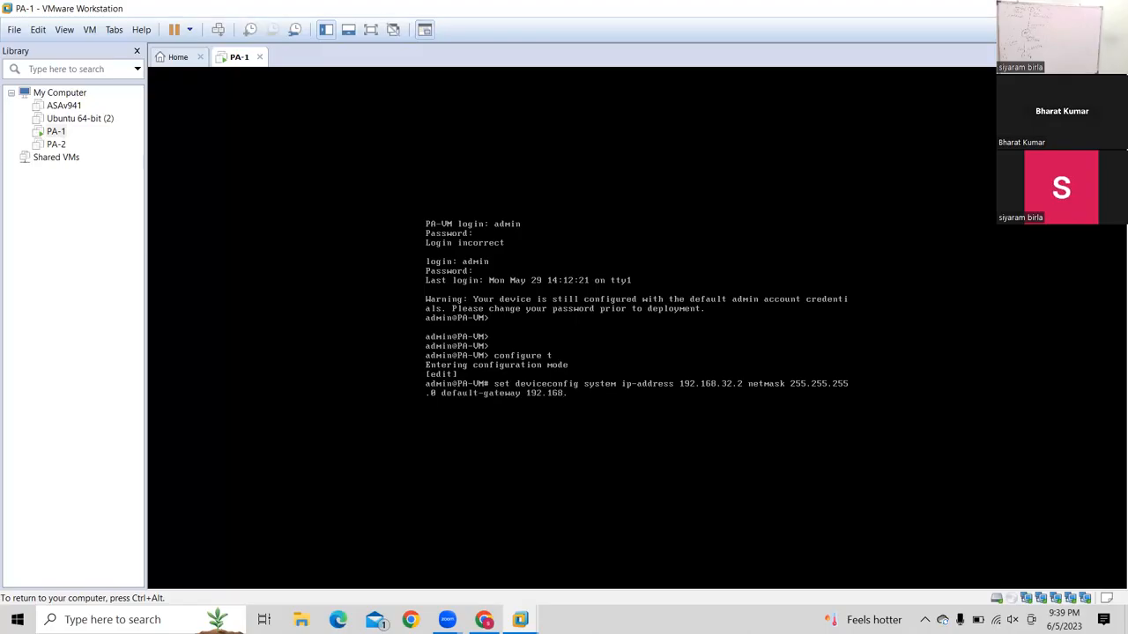
key("Return")
Commit the configuration and release input back to the host
type("commit")
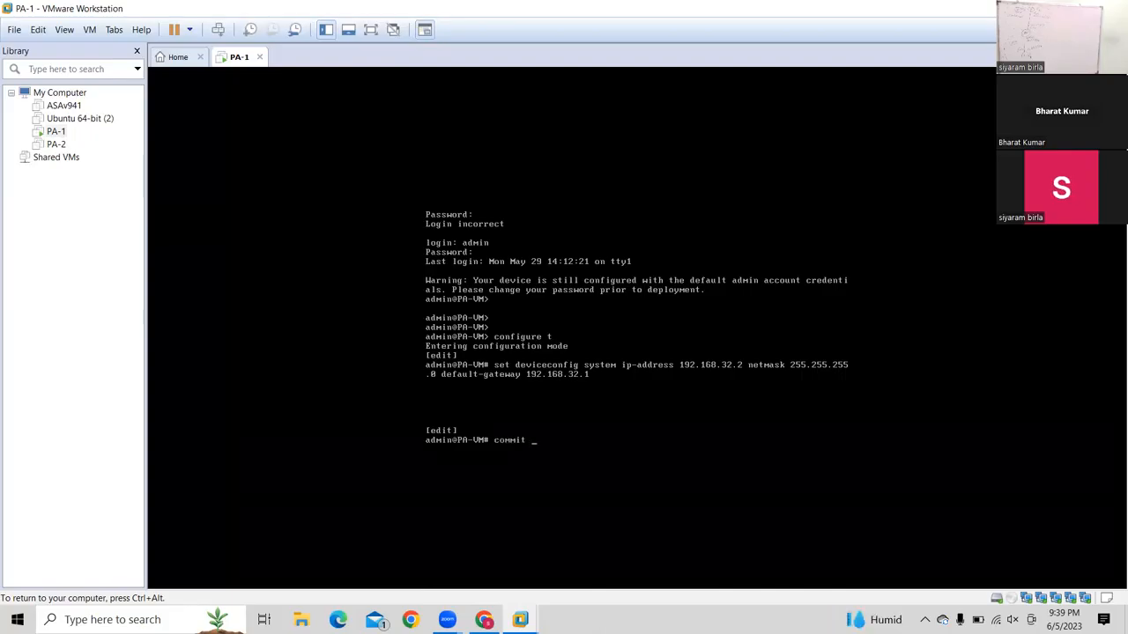
key("Return")
key("ctrl+alt")
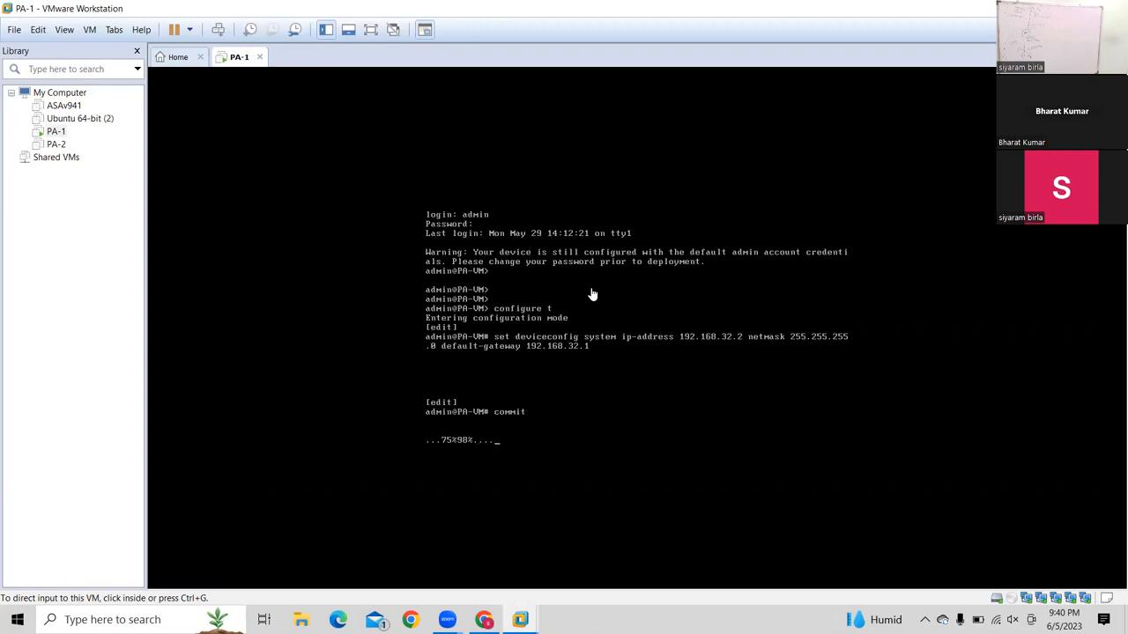
In Chrome, close both old PA-VM tabs and load the firewall at 192.168.32.2
left_click(485, 620)
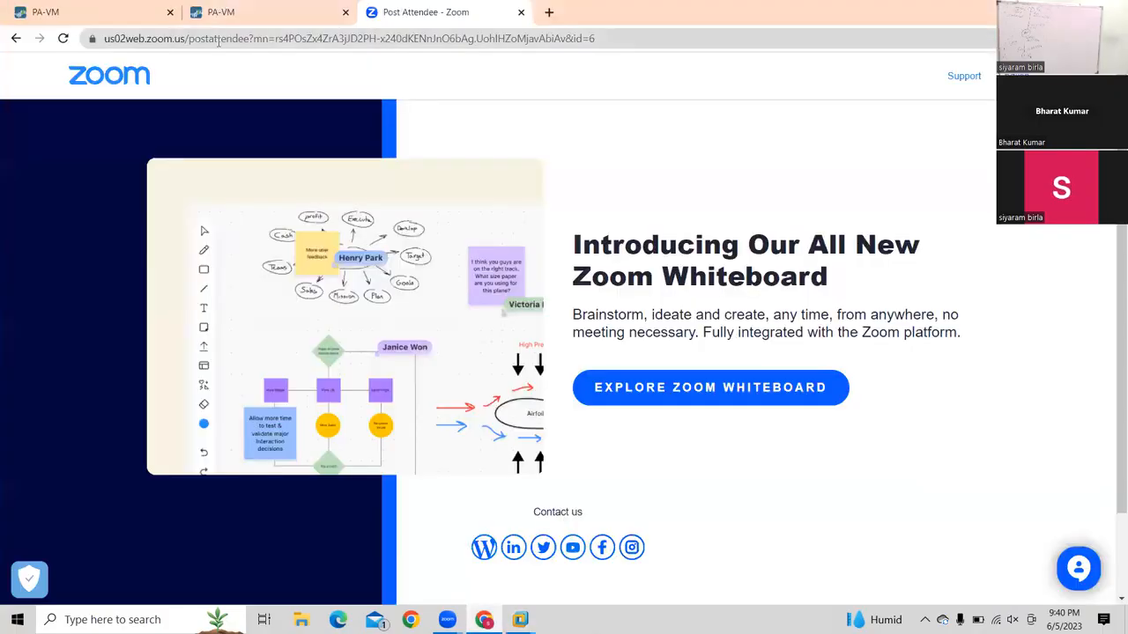
left_click(217, 40)
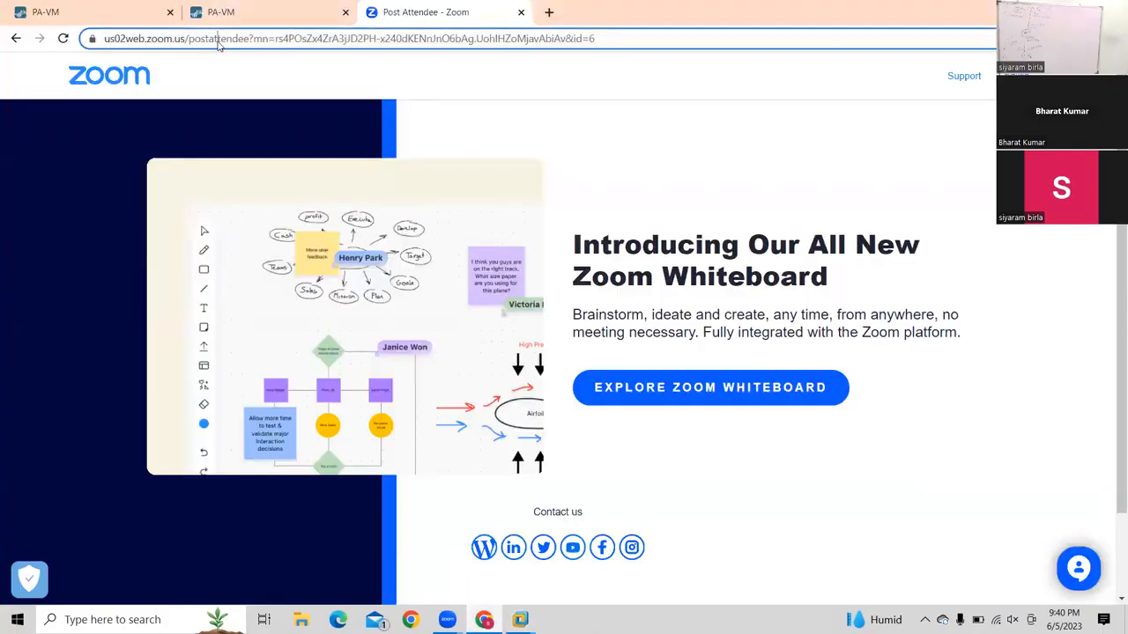
left_click(168, 13)
left_click(168, 12)
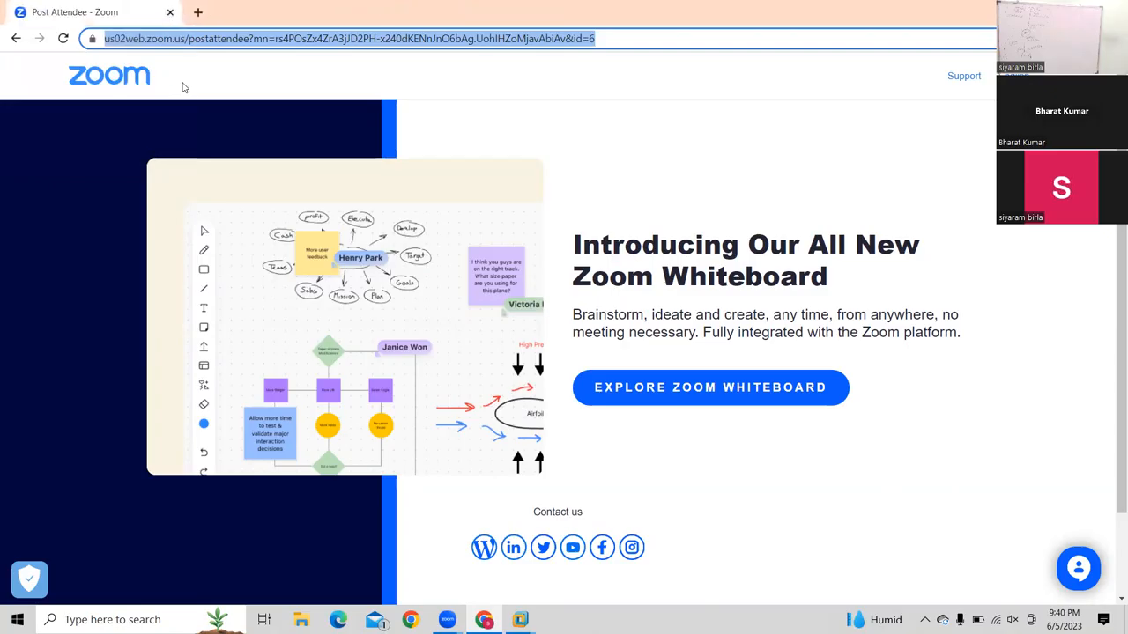
type("19")
key("Return")
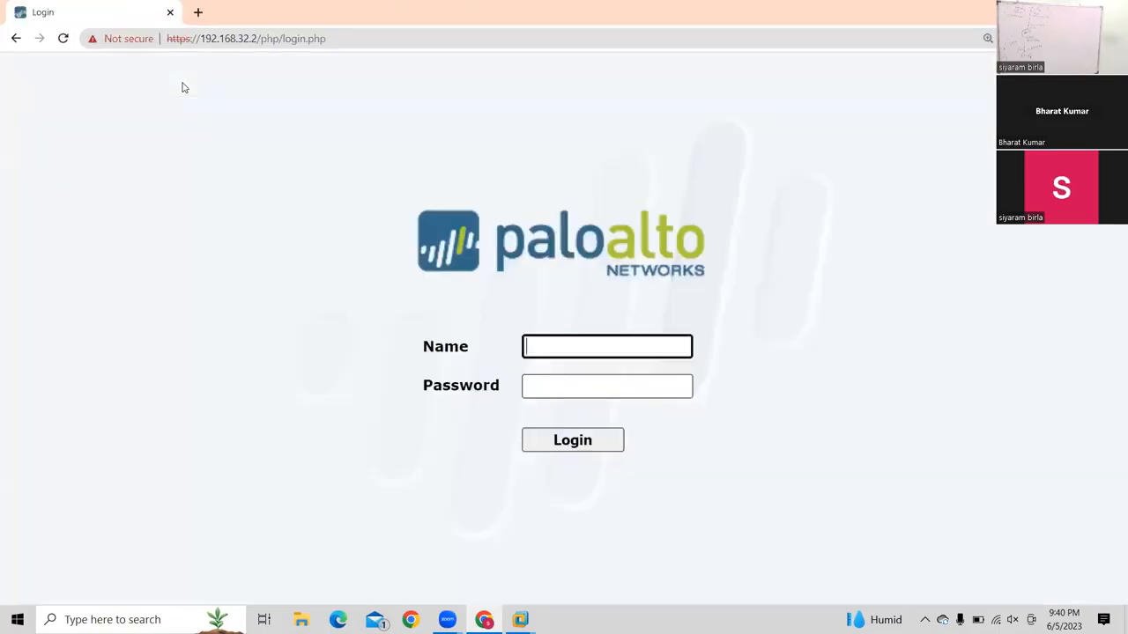
Sign in to the PAN-OS Web UI as admin with the account password and dismiss the default-credentials warning
type("admin")
key("Tab")
type("admin")
key("Return")
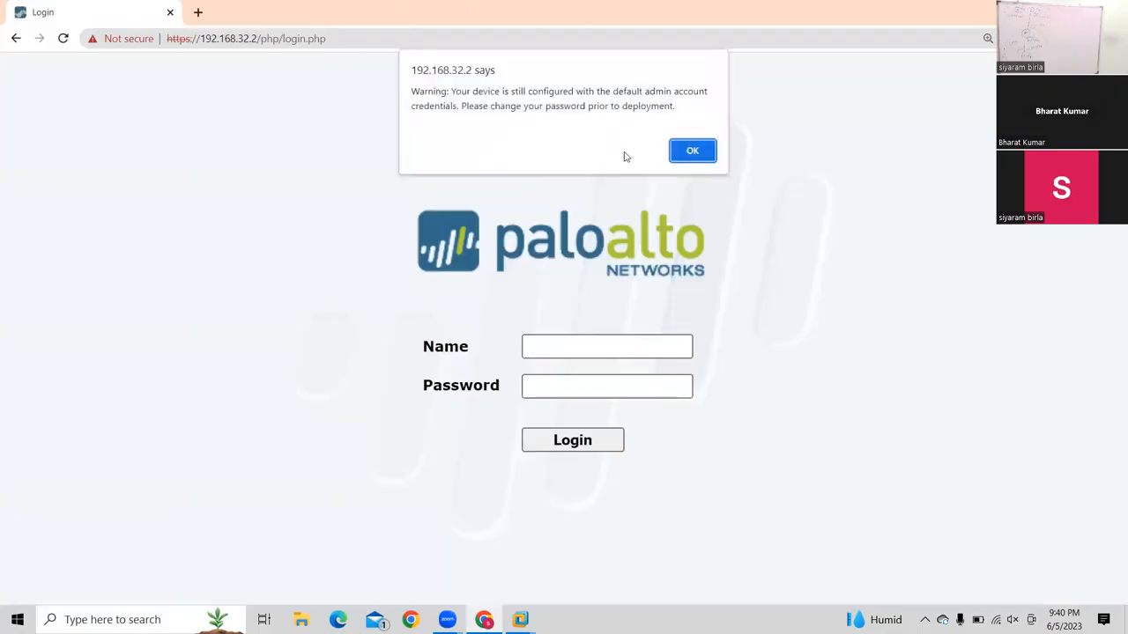
left_click(692, 152)
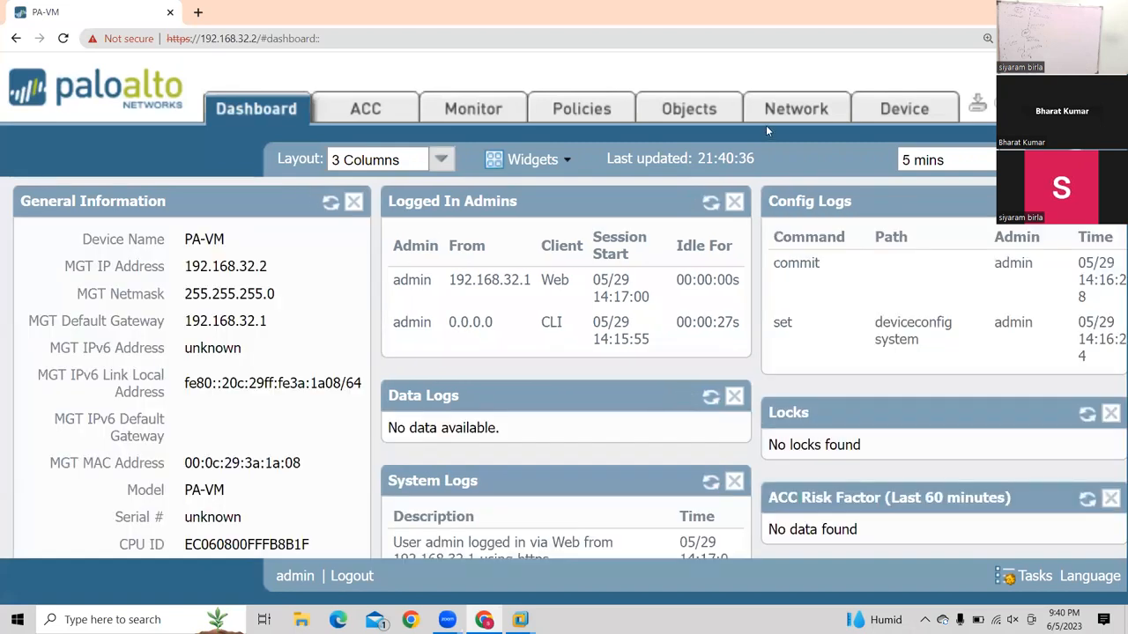
Open ethernet1/1 under Network > Interfaces and give it the comment 'It is connect to LAN'
left_click(787, 117)
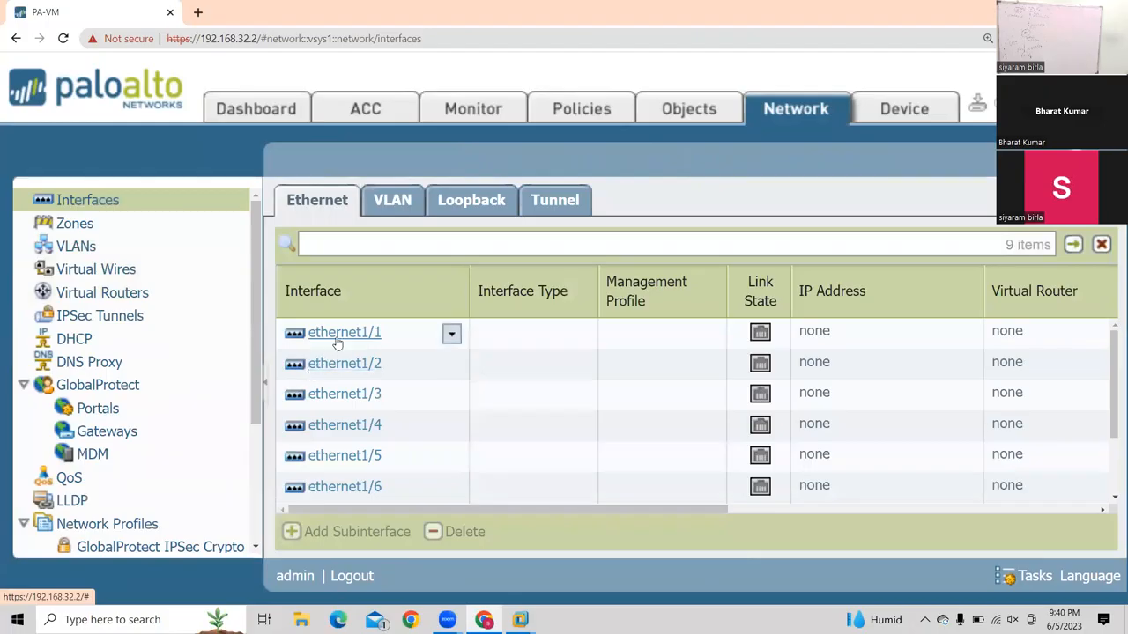
left_click(338, 342)
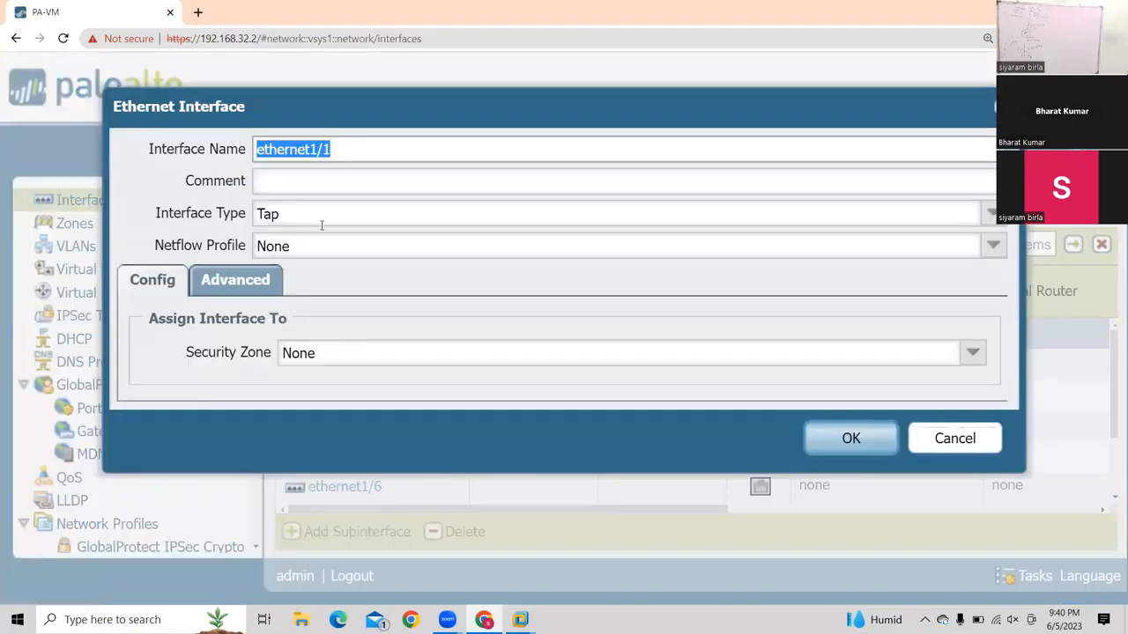
left_click(274, 185)
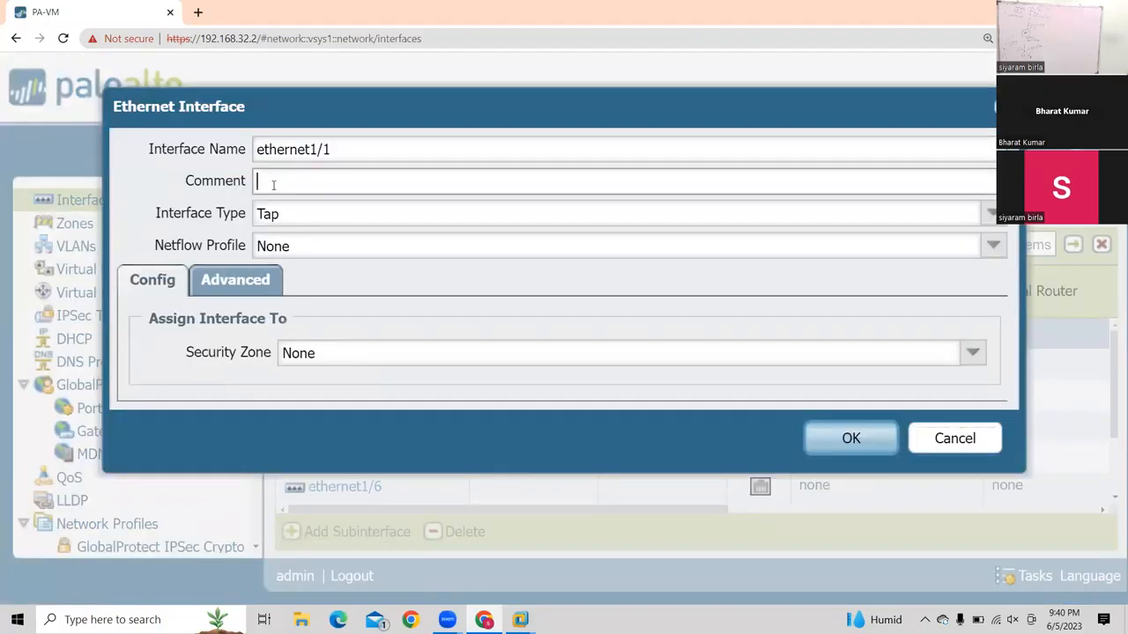
type("It is connect to LAN")
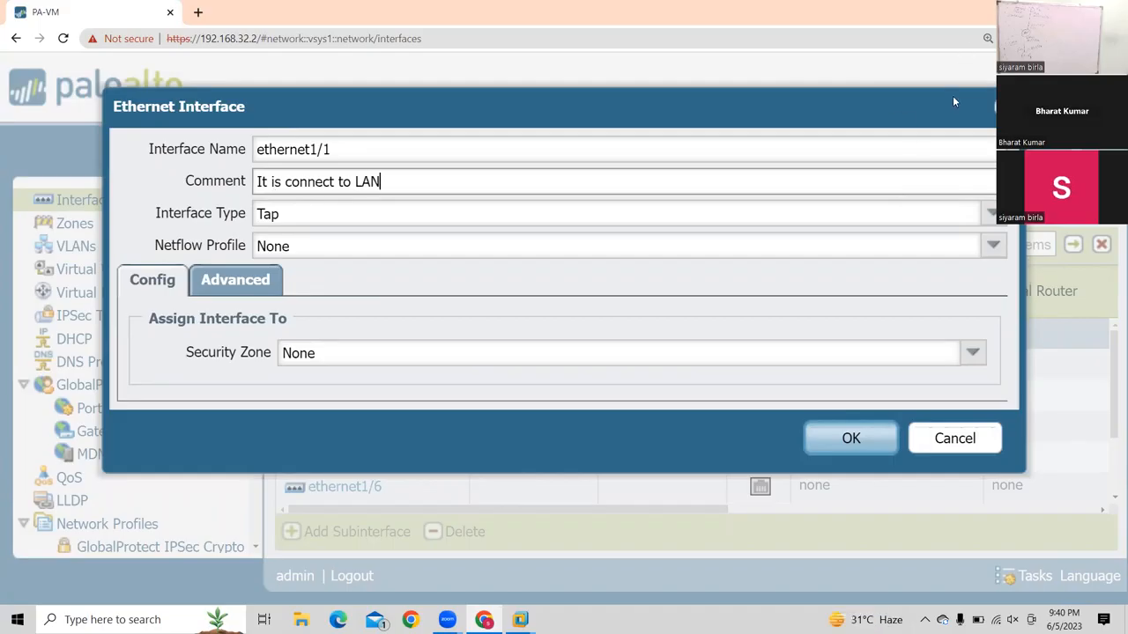
Set ethernet1/1's interface type to Layer3
left_click(991, 214)
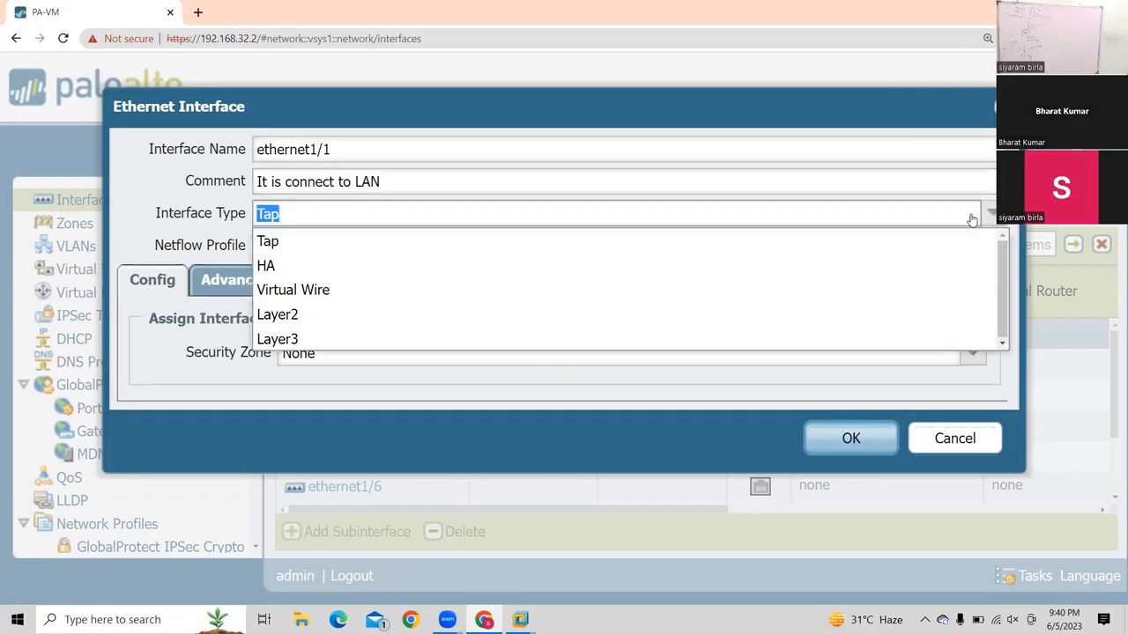
left_click(291, 342)
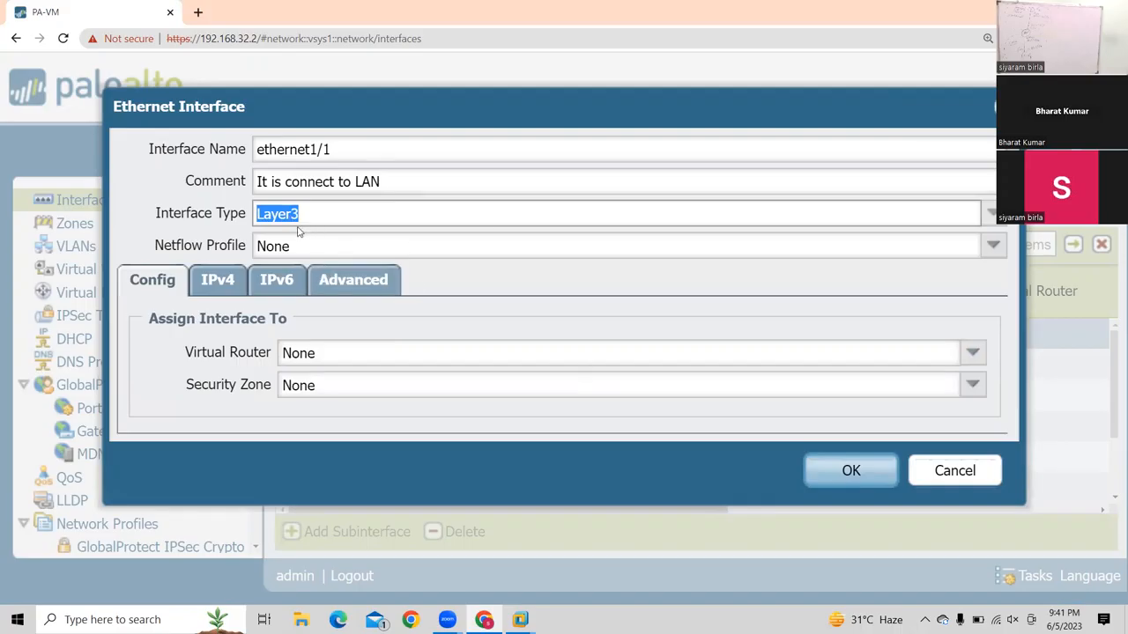
left_click(985, 218)
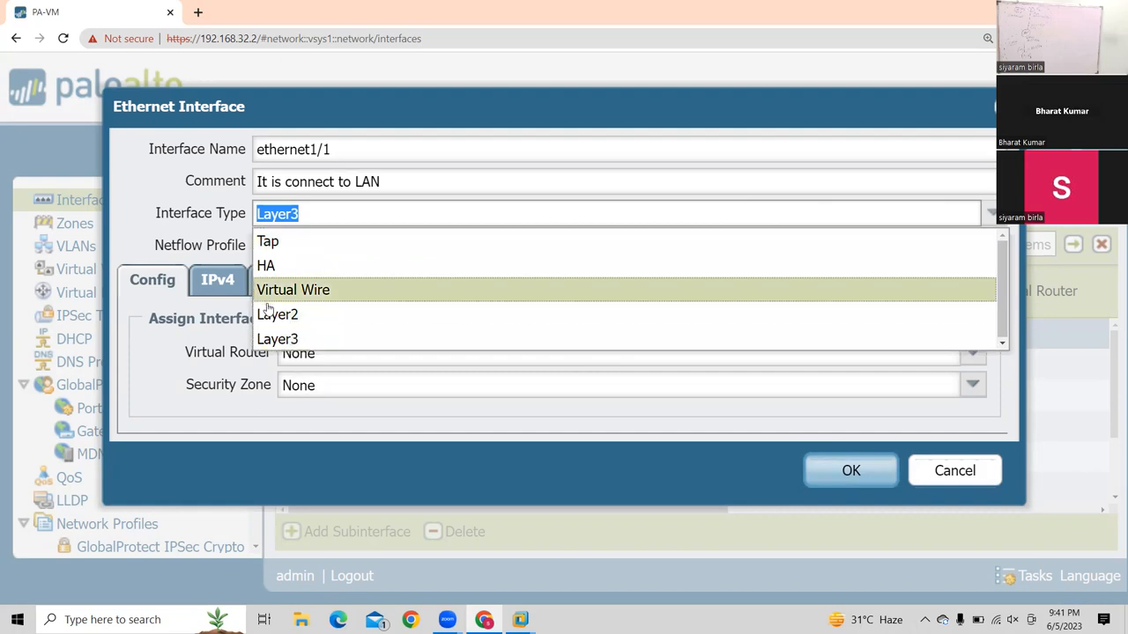
left_click(197, 227)
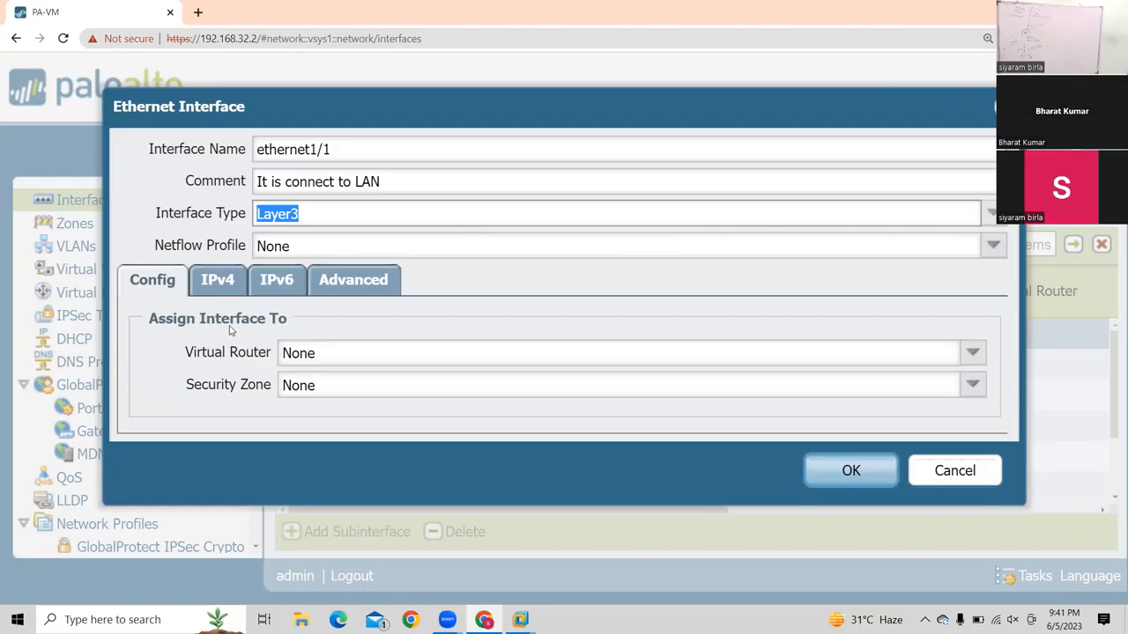